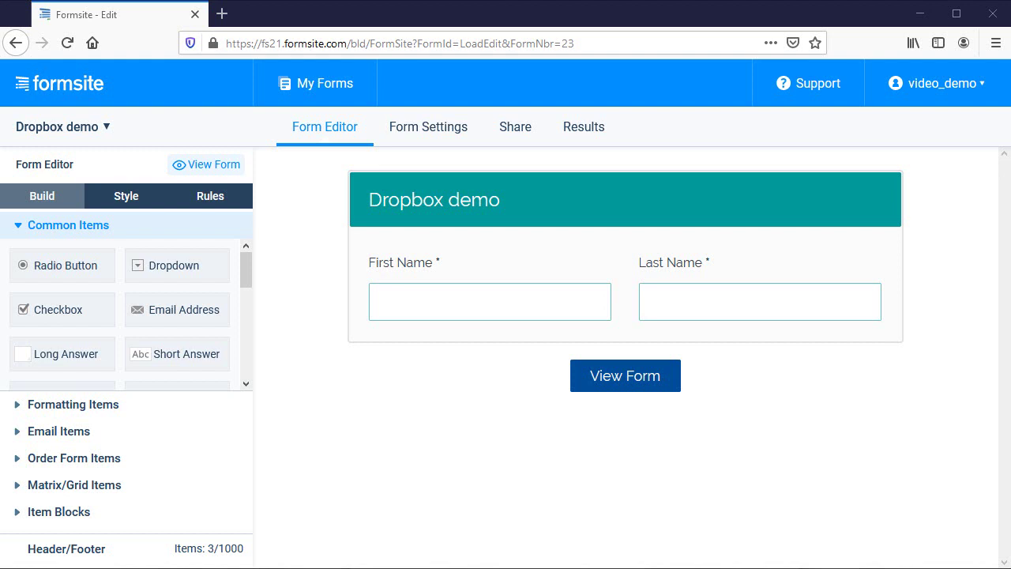
Add an 'Upload your files here' File Upload field below the name fields, limit its file types, and save it.
left_click(246, 384)
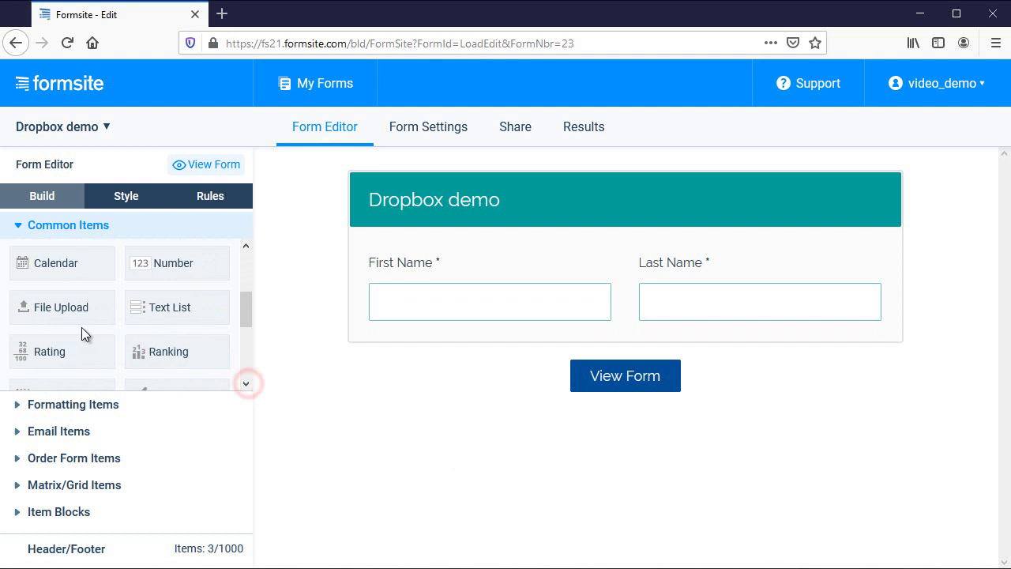
left_click_drag(58, 318, 393, 340)
type("Upload your files here")
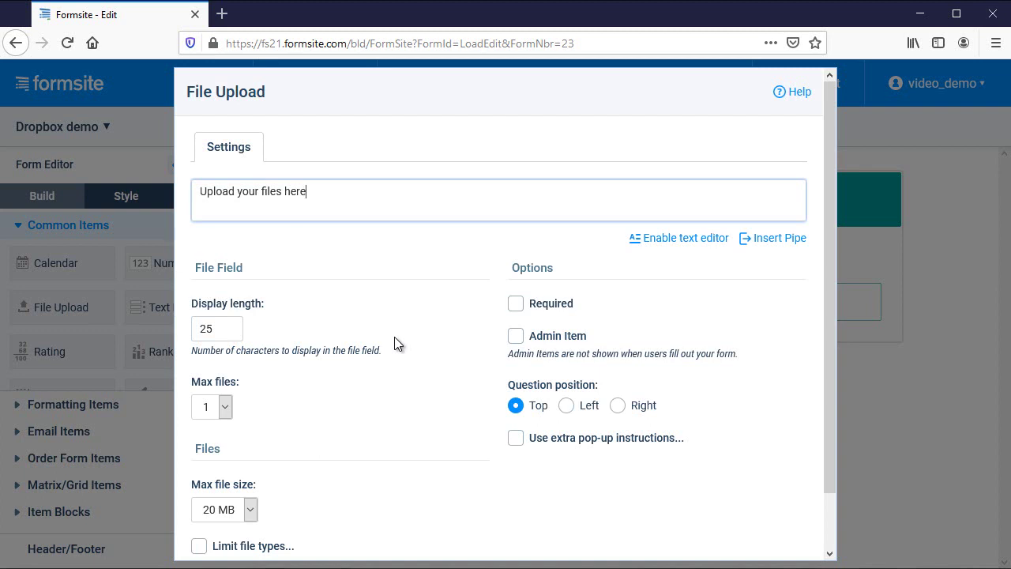
scroll(394, 337, "down", 1)
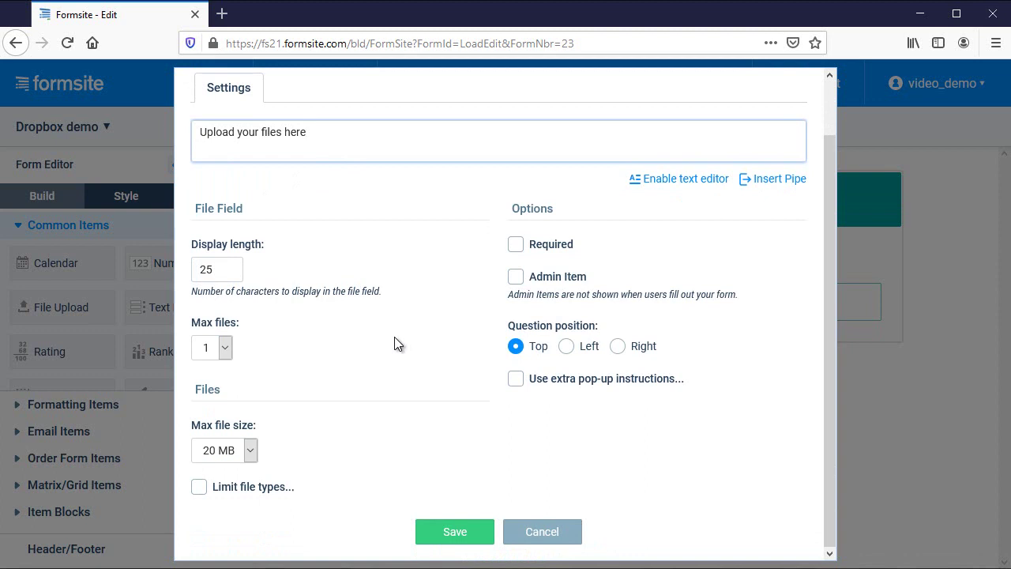
left_click(270, 490)
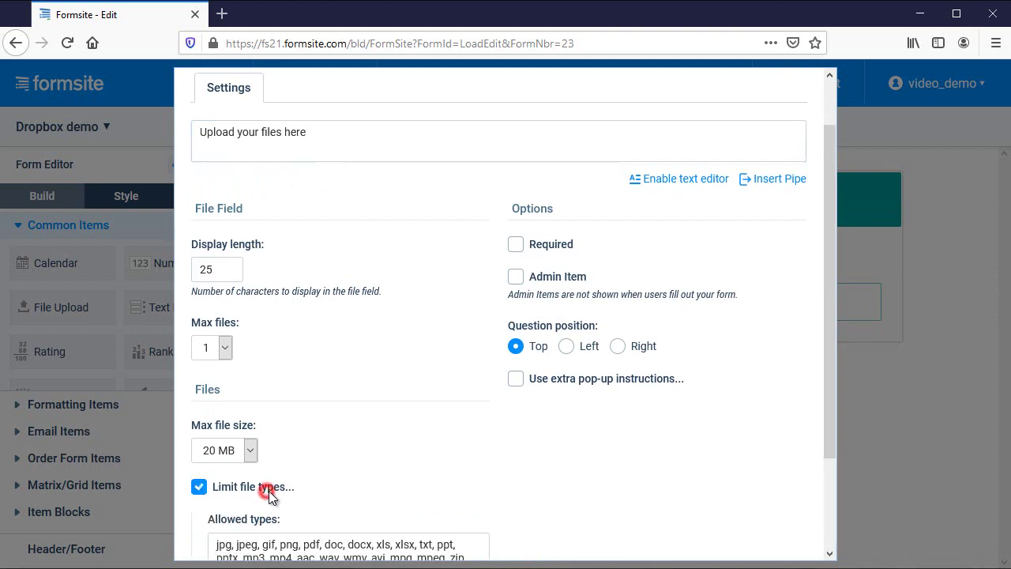
scroll(395, 457, "down", 2)
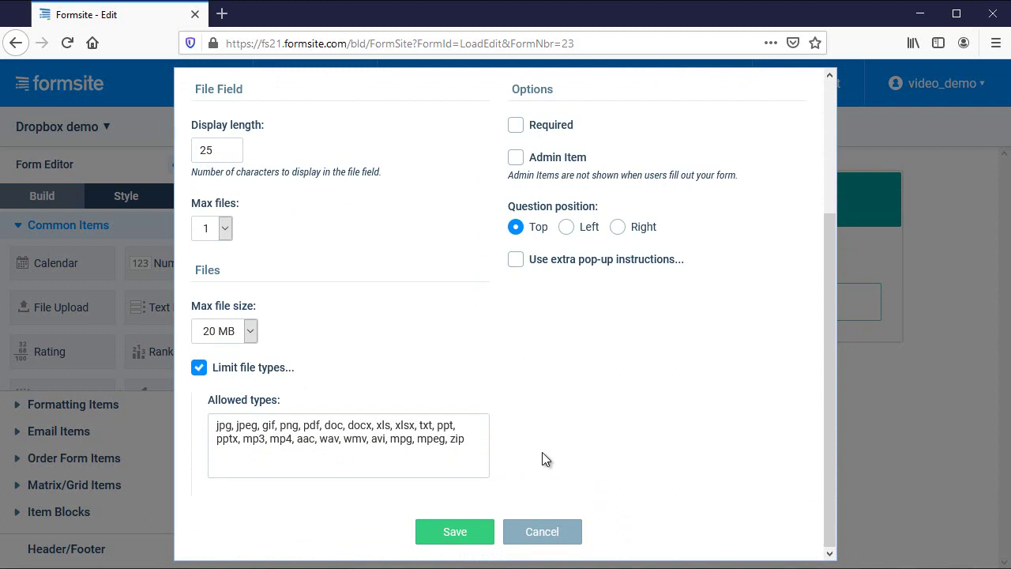
left_click(474, 528)
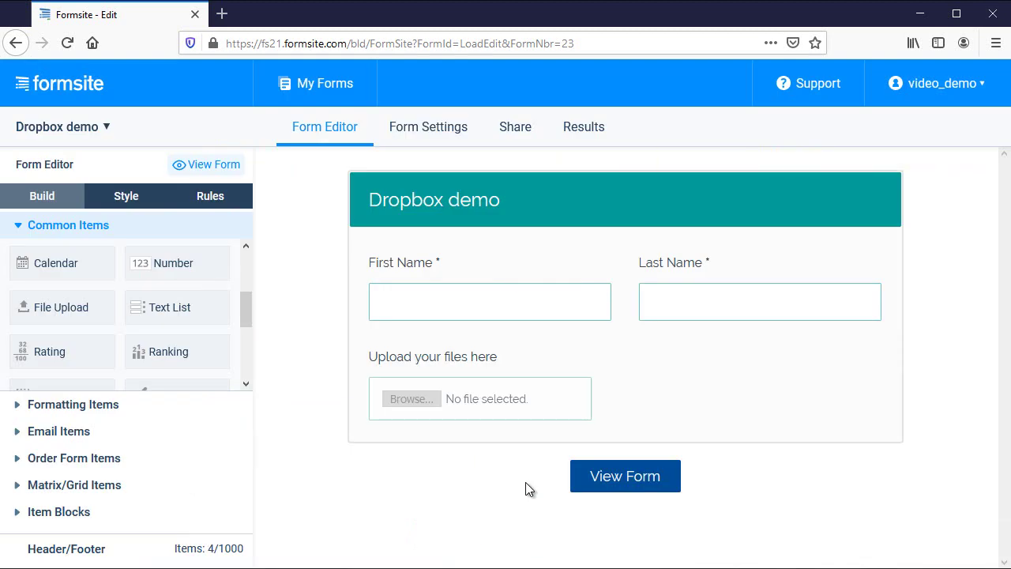
Start the form's Dropbox integration and grant Formsite access to Dropbox.
left_click(431, 132)
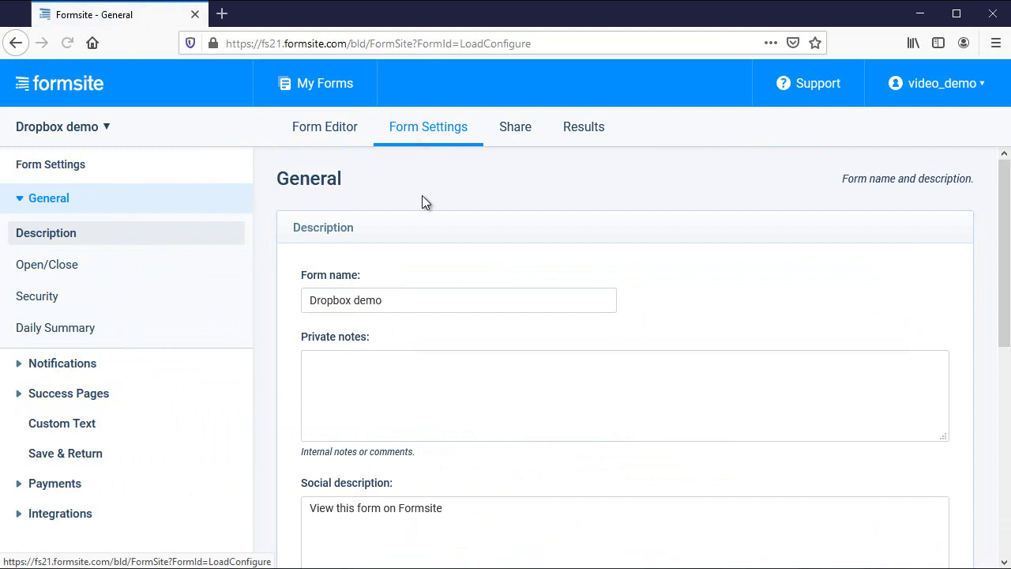
left_click(191, 508)
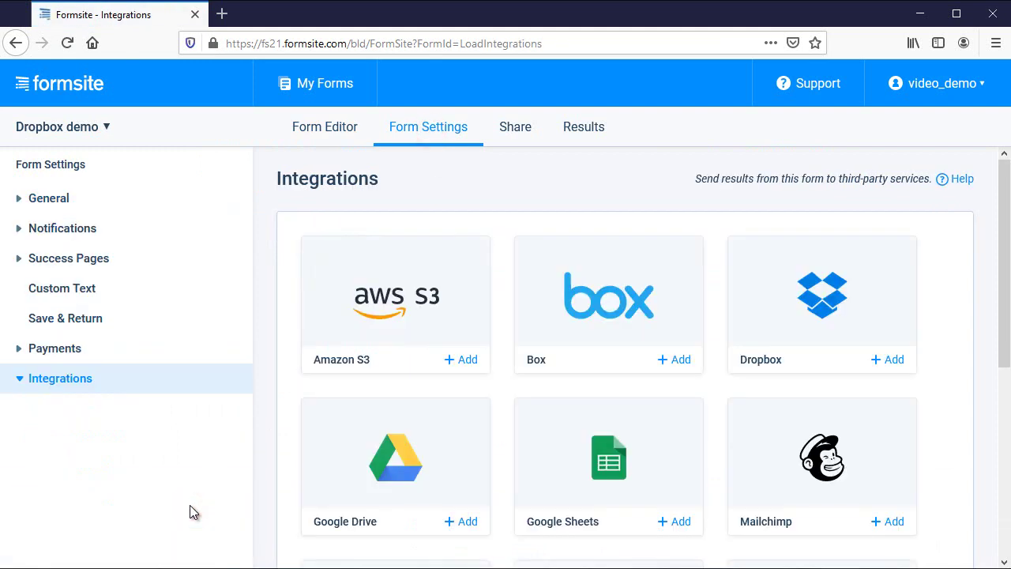
left_click(810, 292)
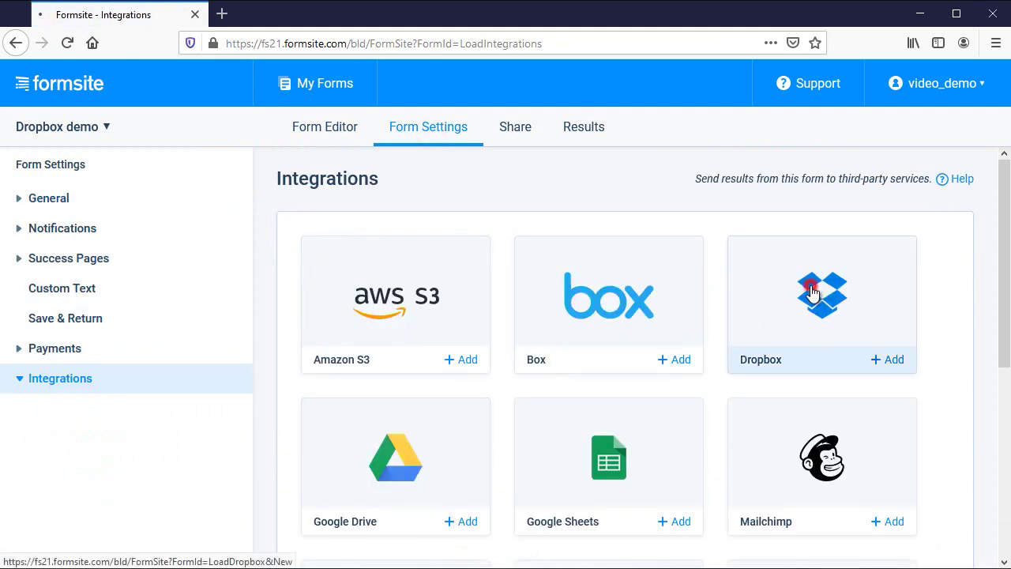
left_click(714, 324)
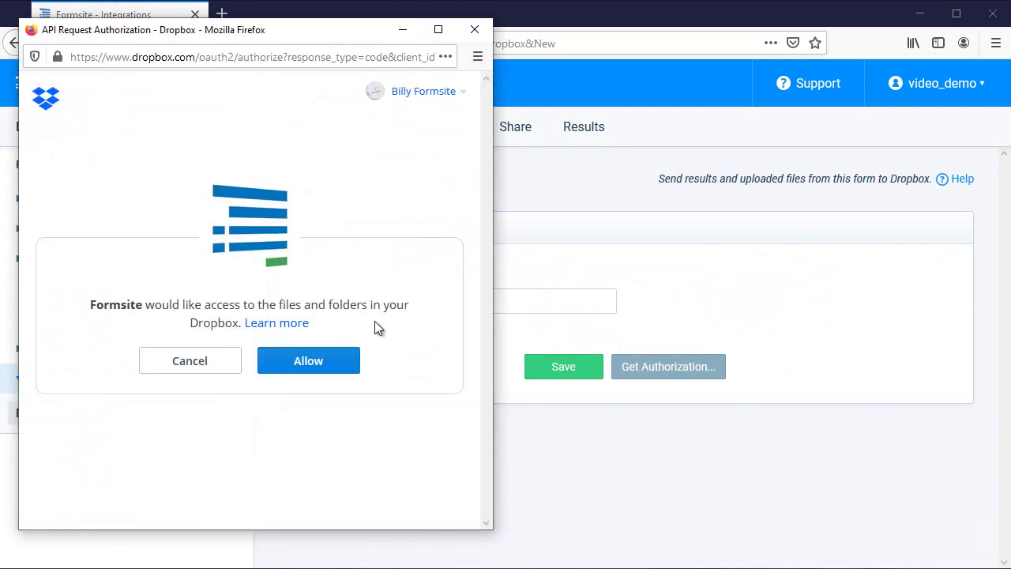
left_click(338, 363)
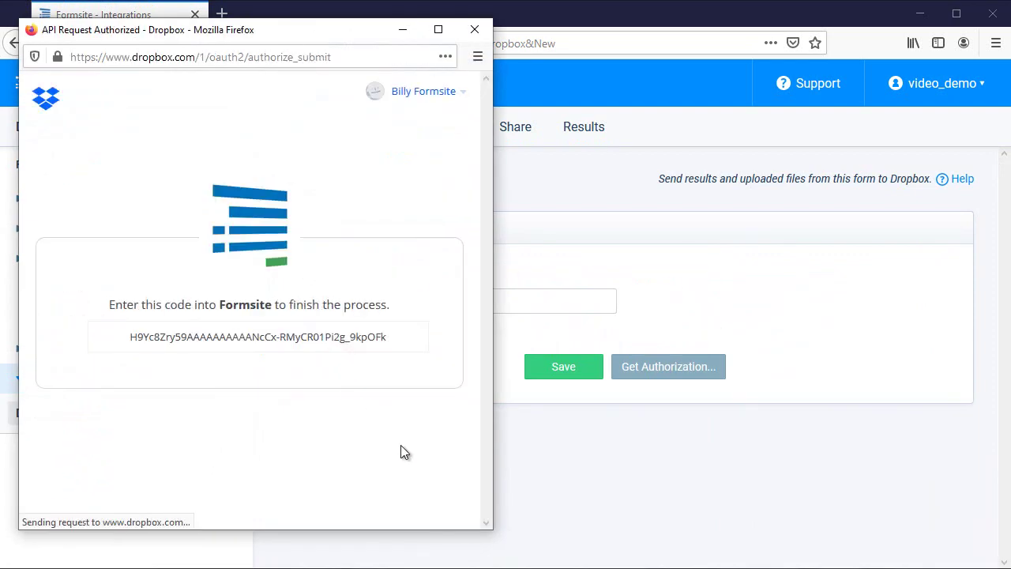
Copy the Dropbox authorization code into the integration's code field and save the connection.
triple_click(327, 336)
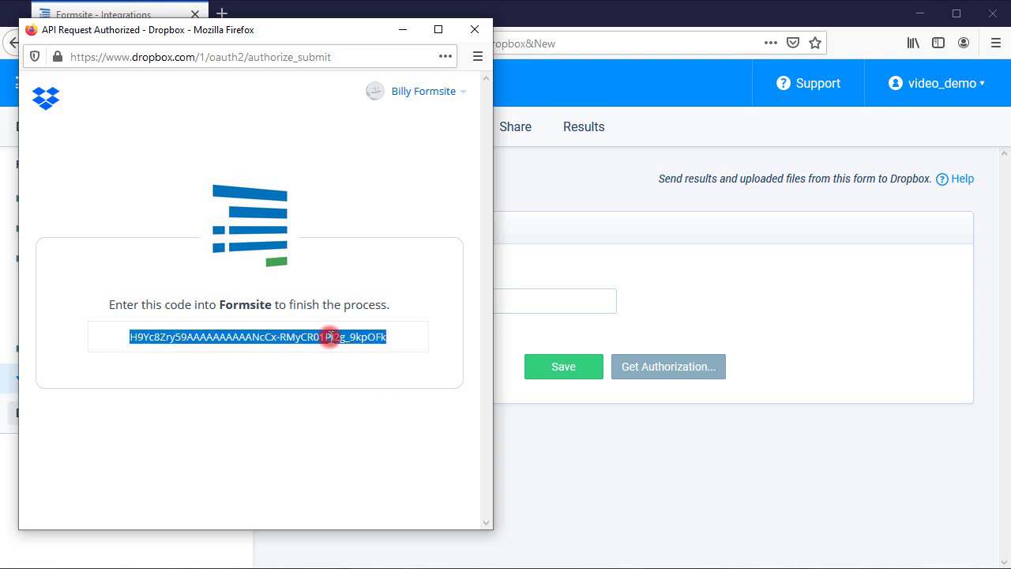
left_click(477, 33)
left_click(477, 301)
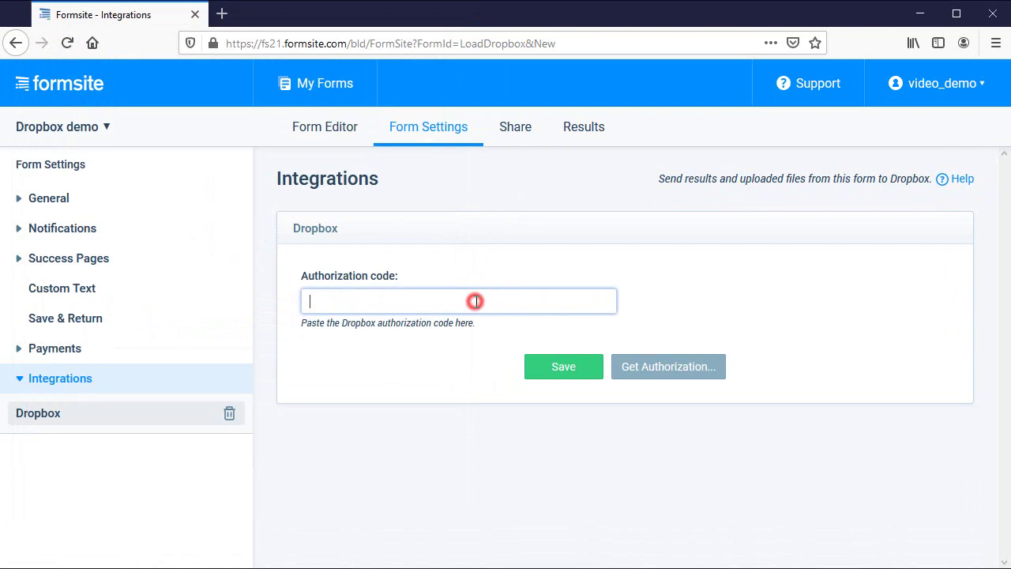
type("H9Yc8Zry59AAAAAAAAAANcCx-rMyCR01Pi2g_9kpOFk")
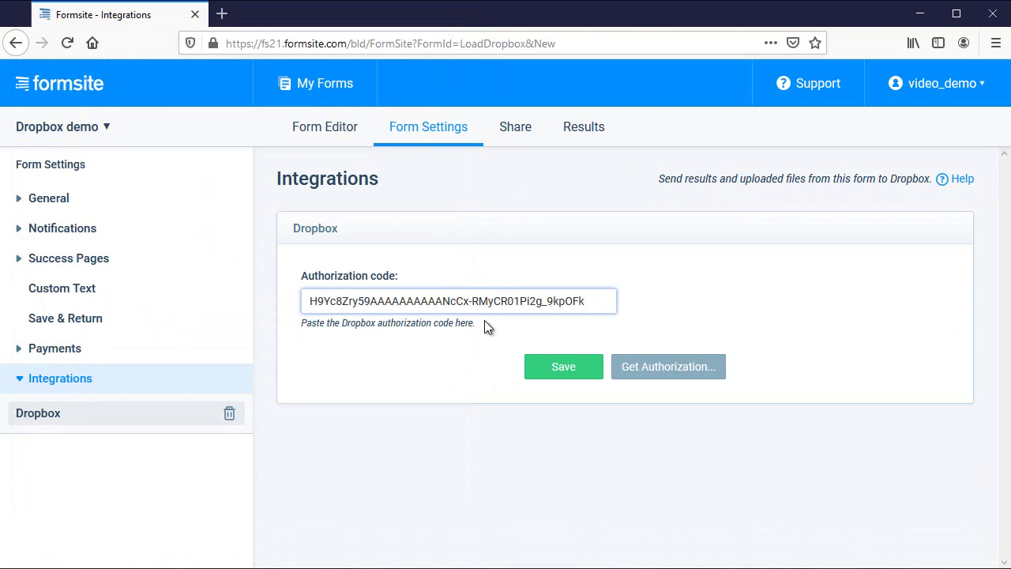
left_click(559, 375)
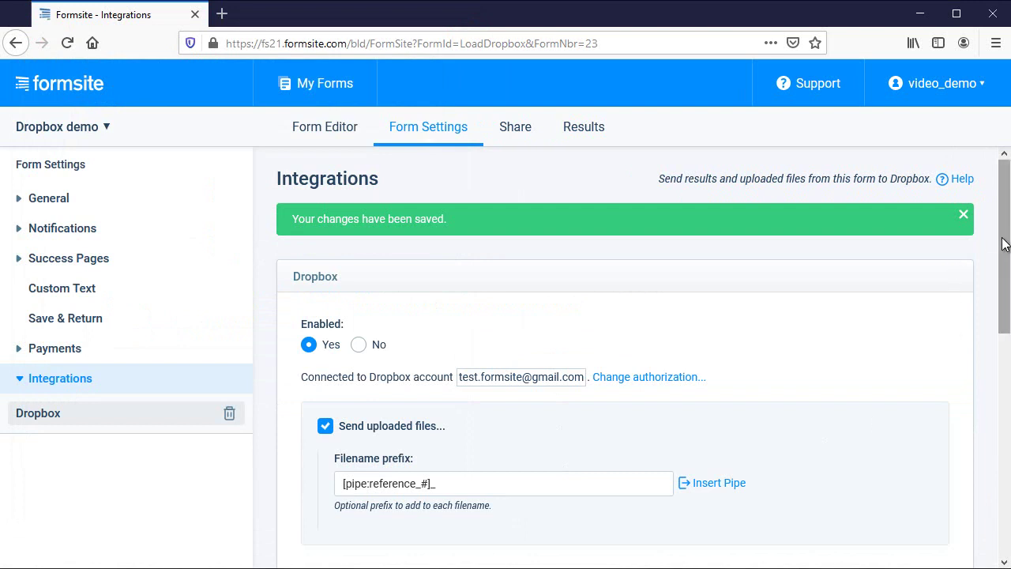
left_click_drag(1005, 244, 1006, 357)
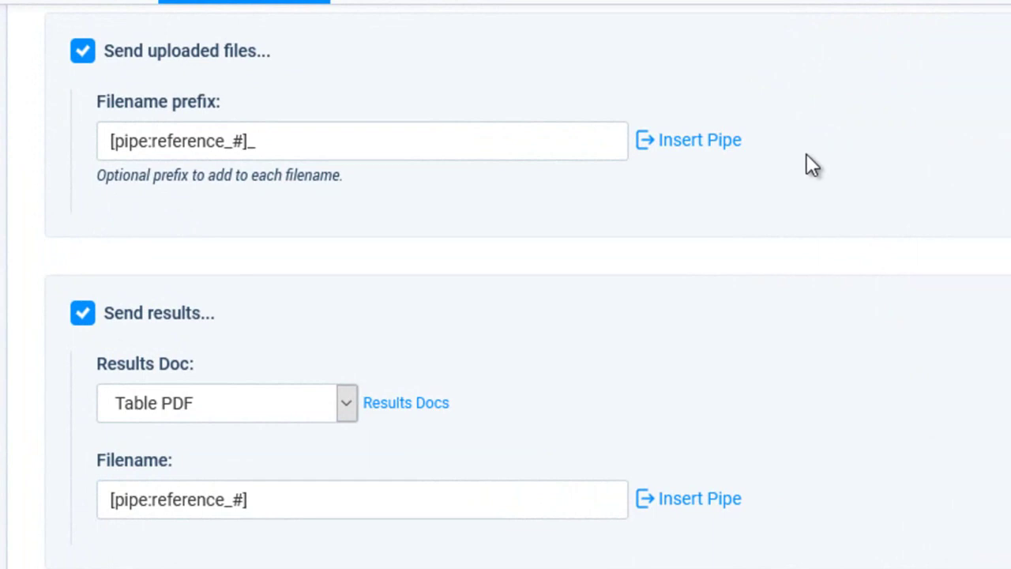
Copy the Last Name pipe code from the Pipe Chooser.
left_click(721, 152)
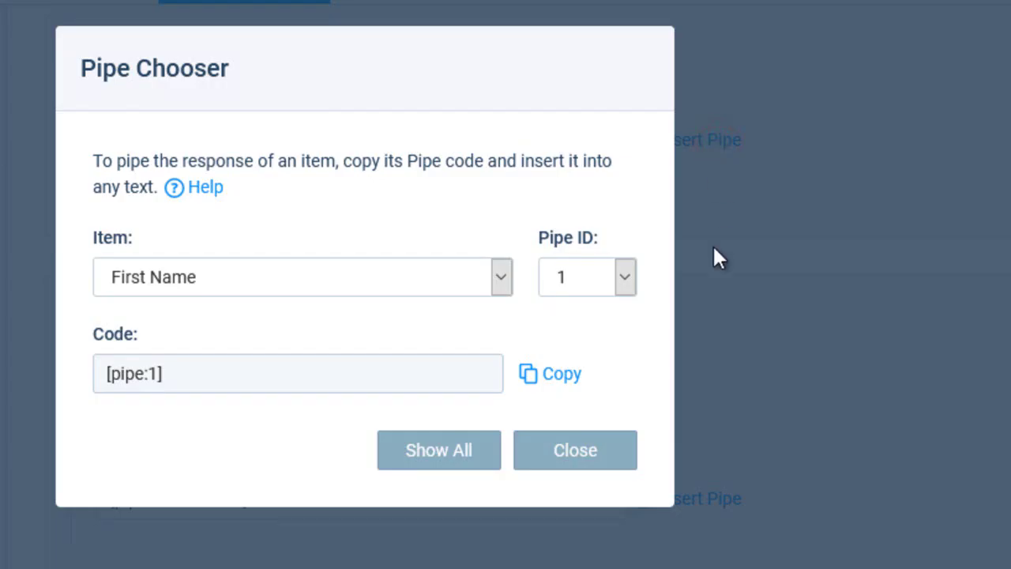
left_click(502, 276)
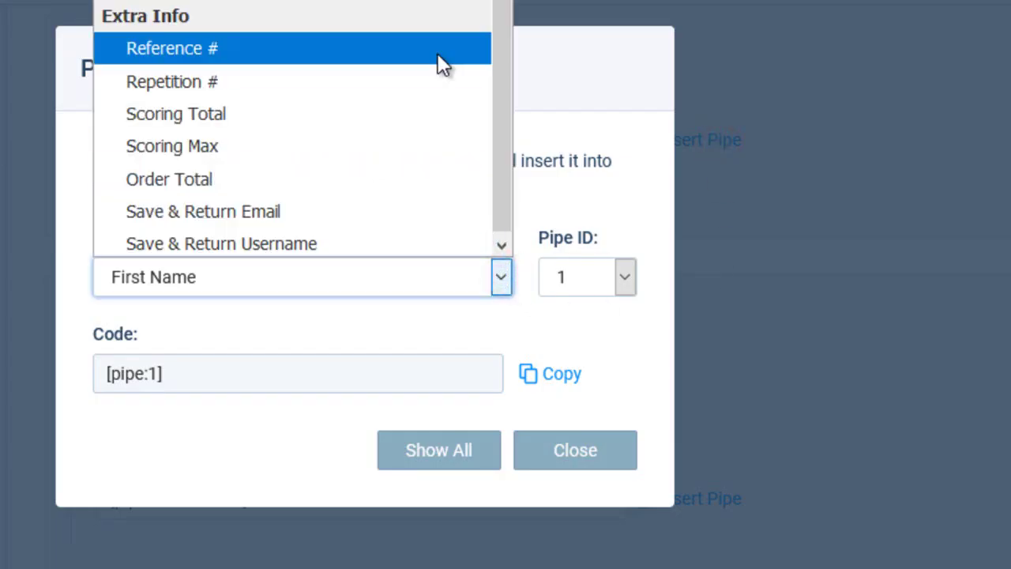
key("Down")
key("Return")
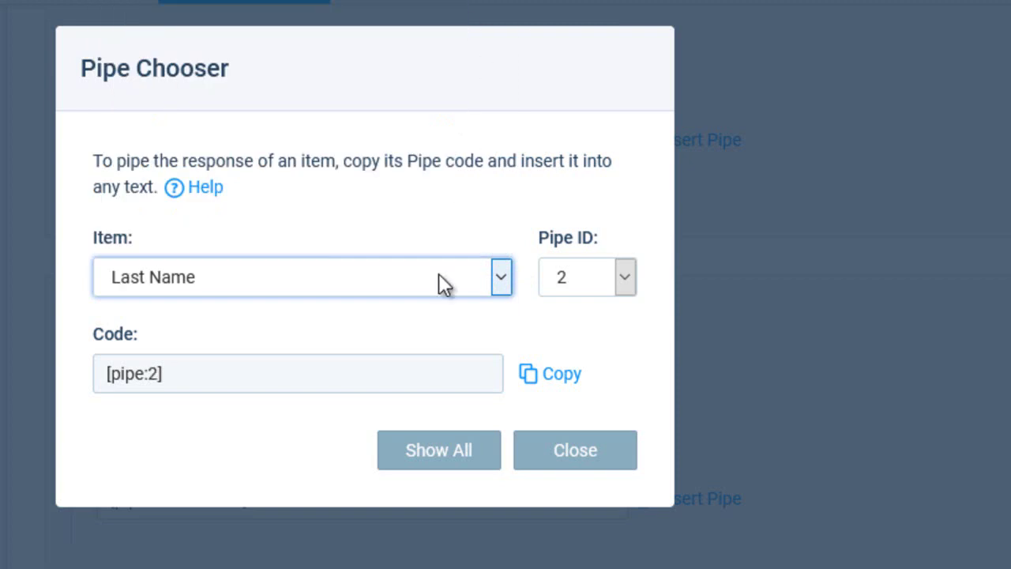
left_click(566, 373)
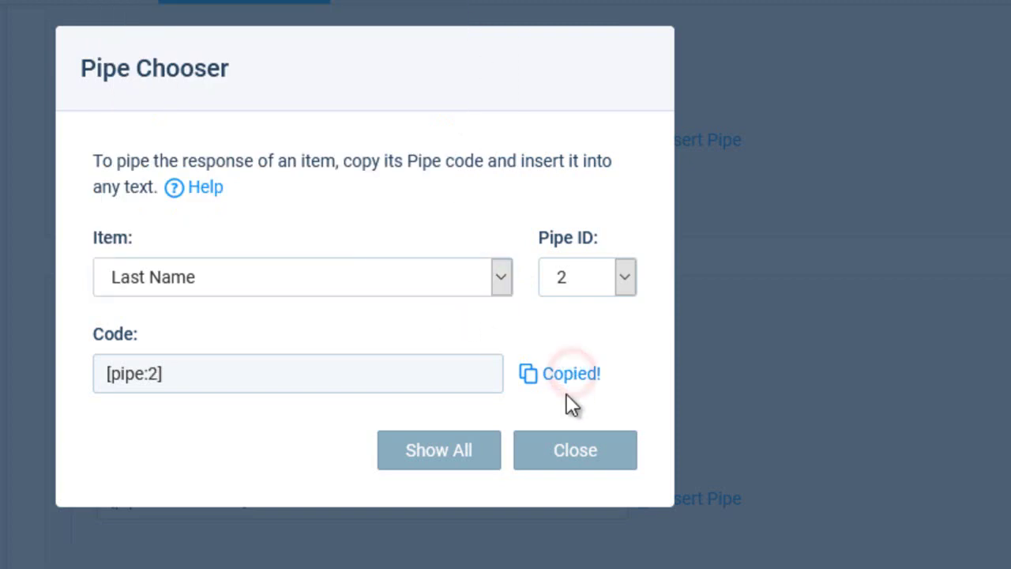
left_click(570, 448)
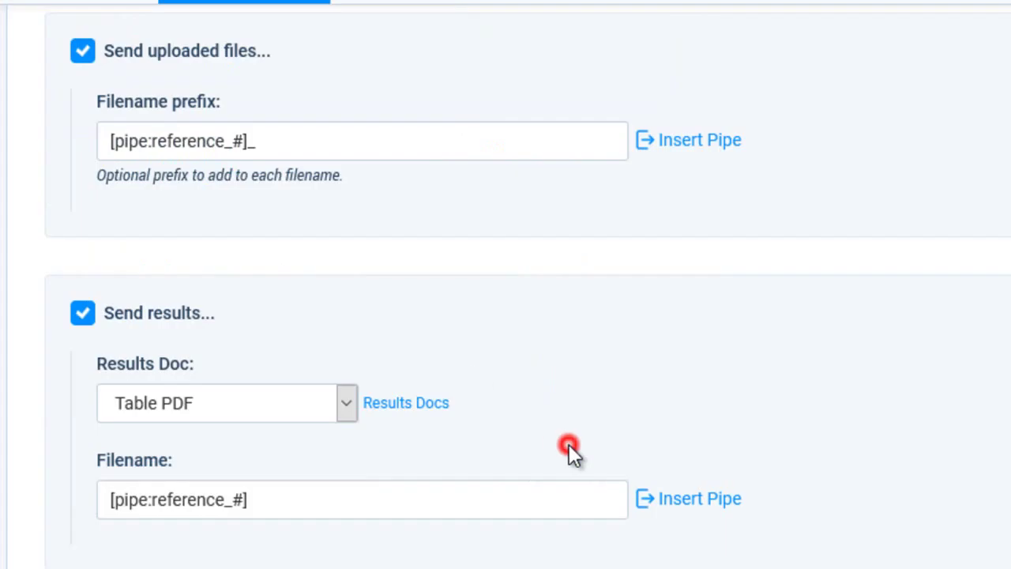
Prefix the uploaded-file name with [pipe:2]/ before the reference code.
left_click(109, 142)
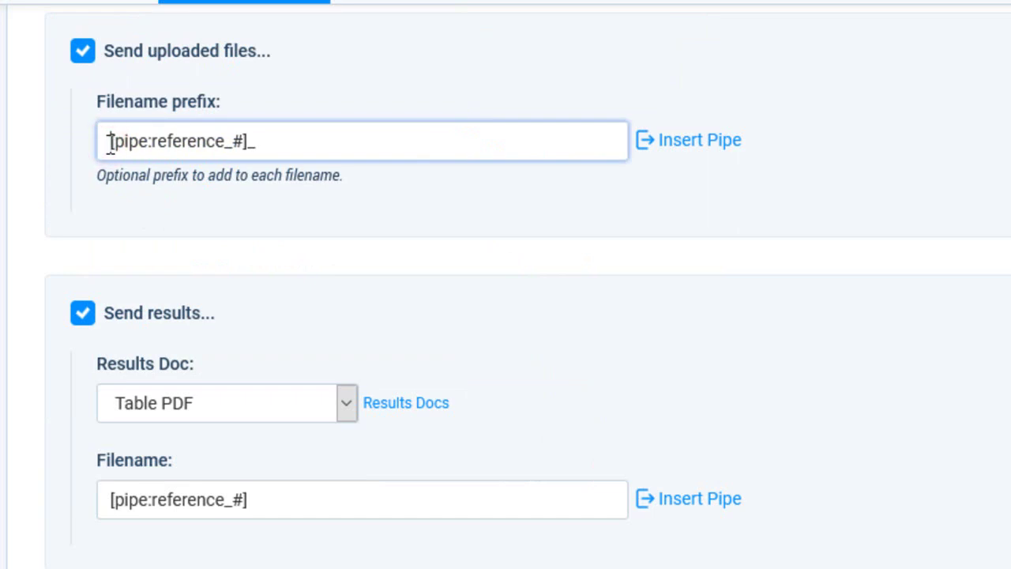
right_click(109, 142)
left_click(169, 251)
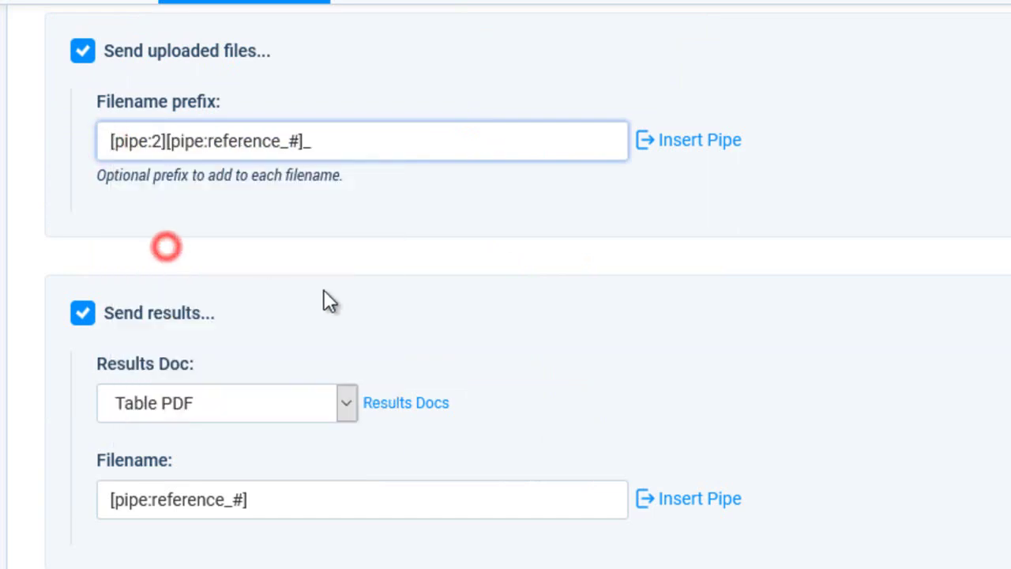
type("/")
left_click(405, 429)
Prefix the results PDF filename with [pipe:2]/ and save the Dropbox settings.
left_click(109, 502)
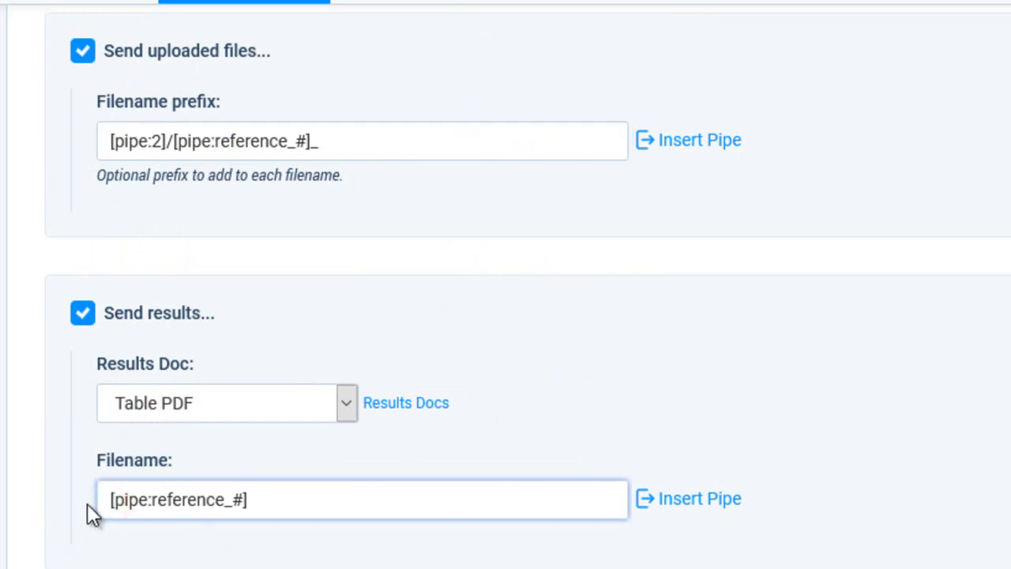
right_click(109, 500)
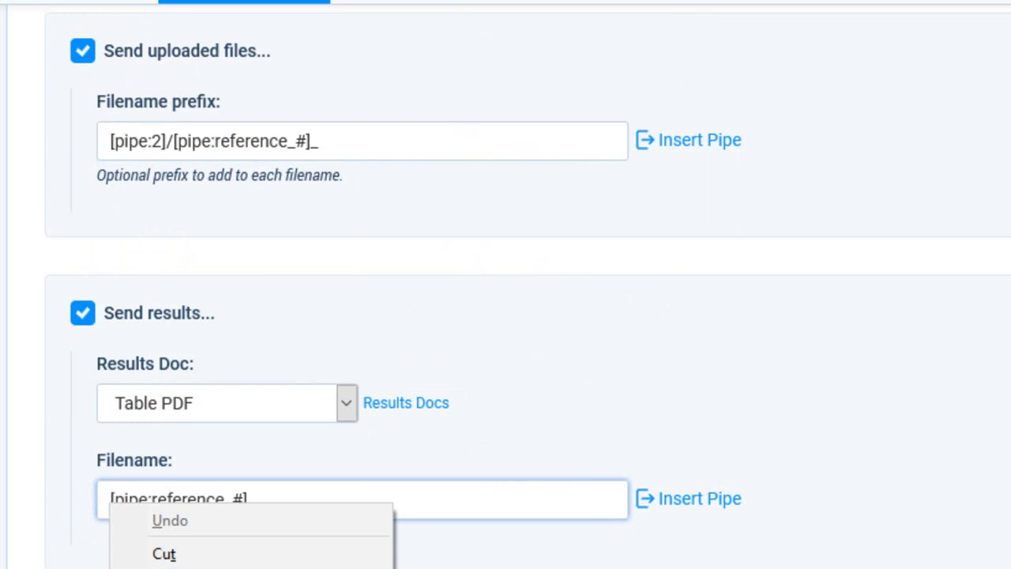
left_click(165, 566)
type("/")
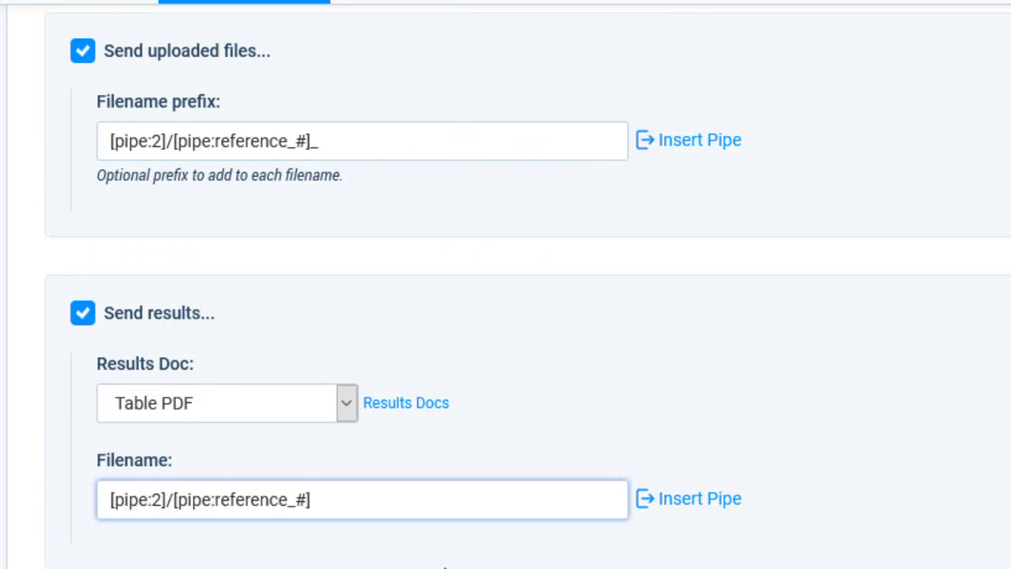
left_click(486, 557)
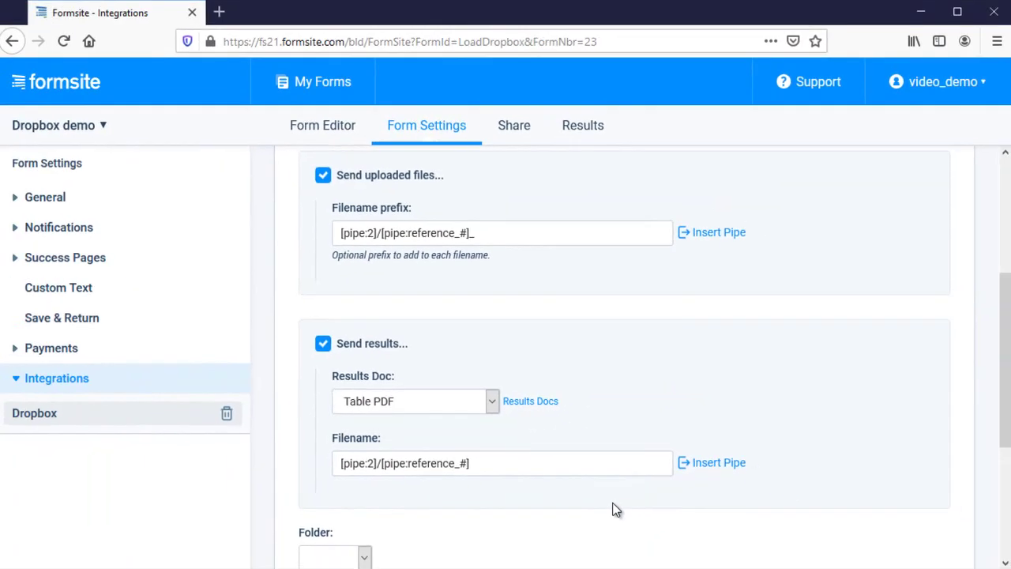
scroll(613, 502, "down", 3)
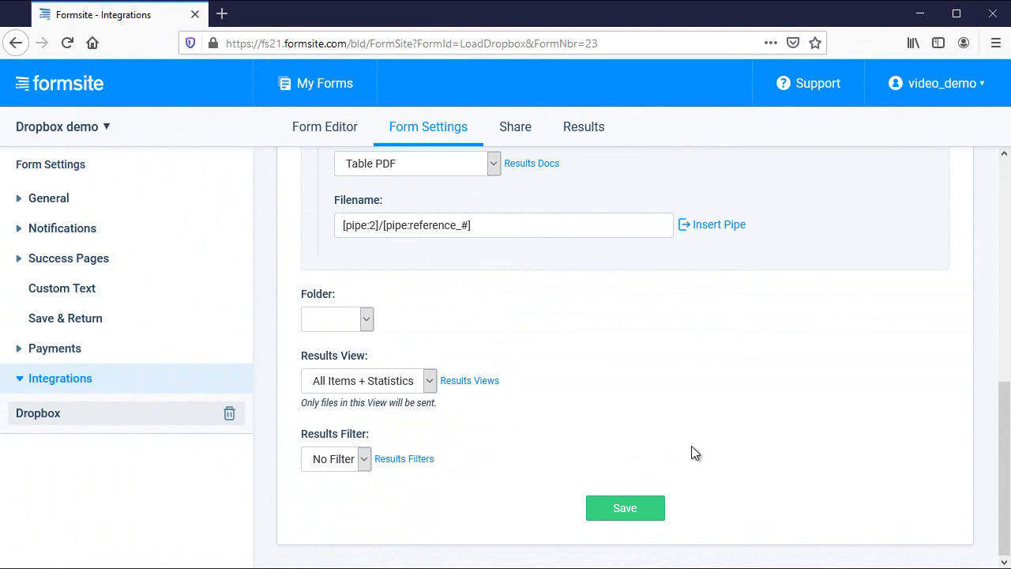
left_click(632, 506)
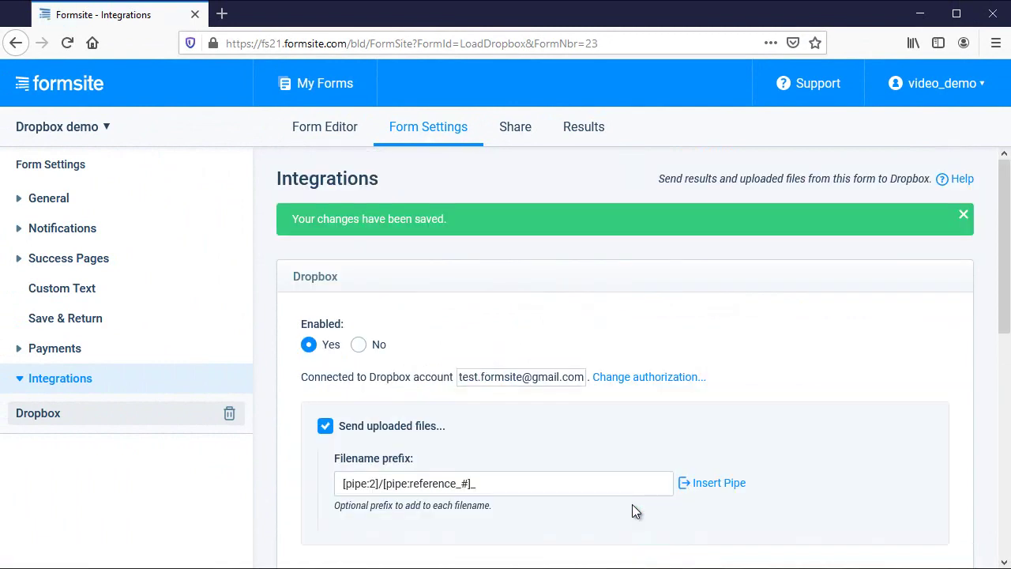
left_click(328, 133)
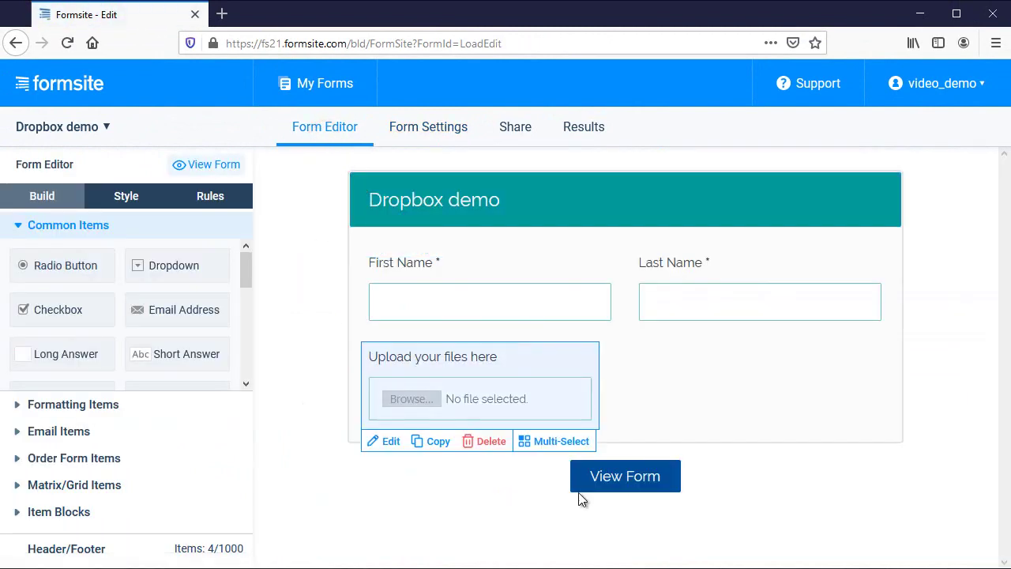
Submit a test entry from the live form with test_document.txt attached as the upload.
left_click(600, 479)
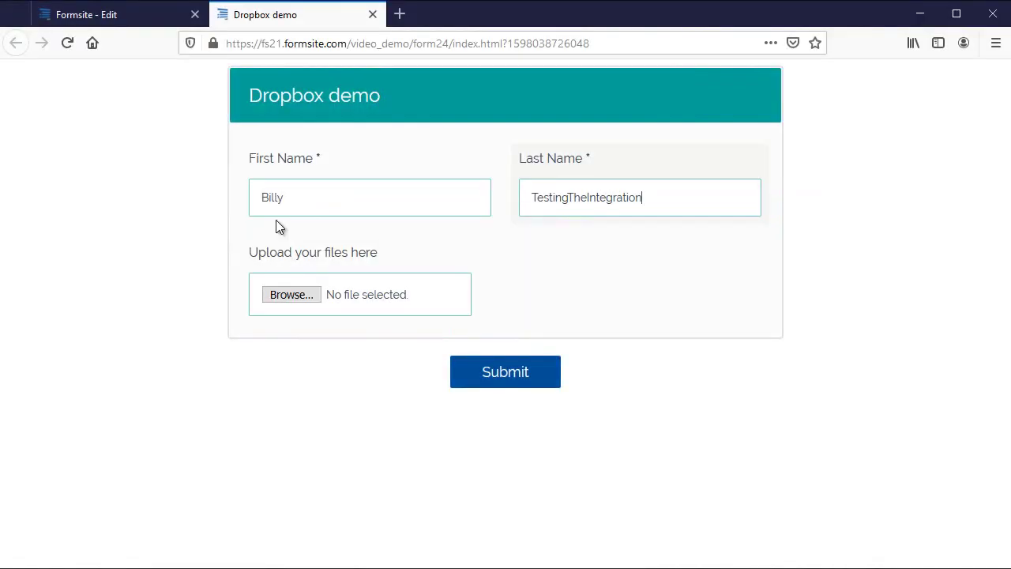
left_click(292, 296)
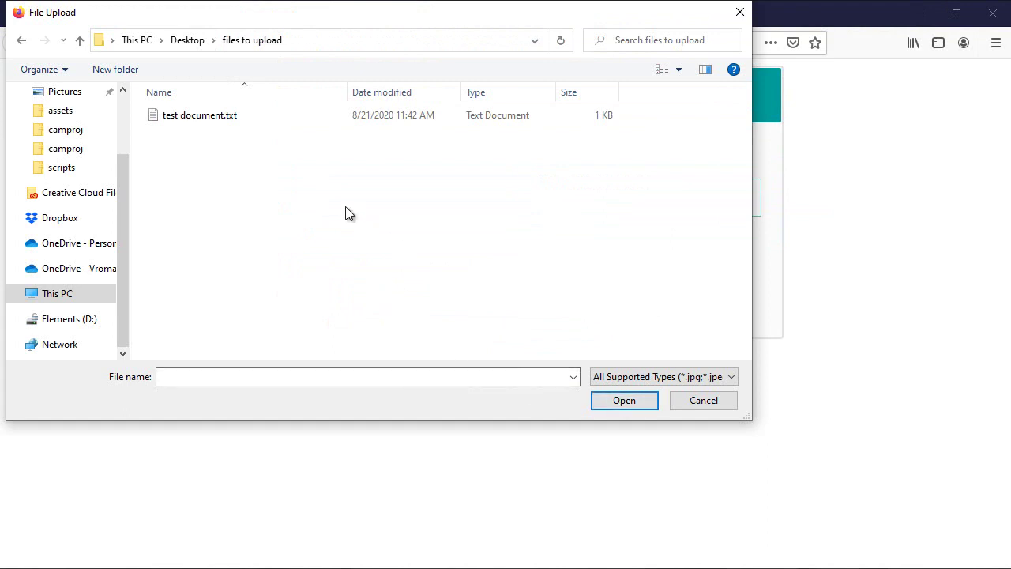
left_click(226, 115)
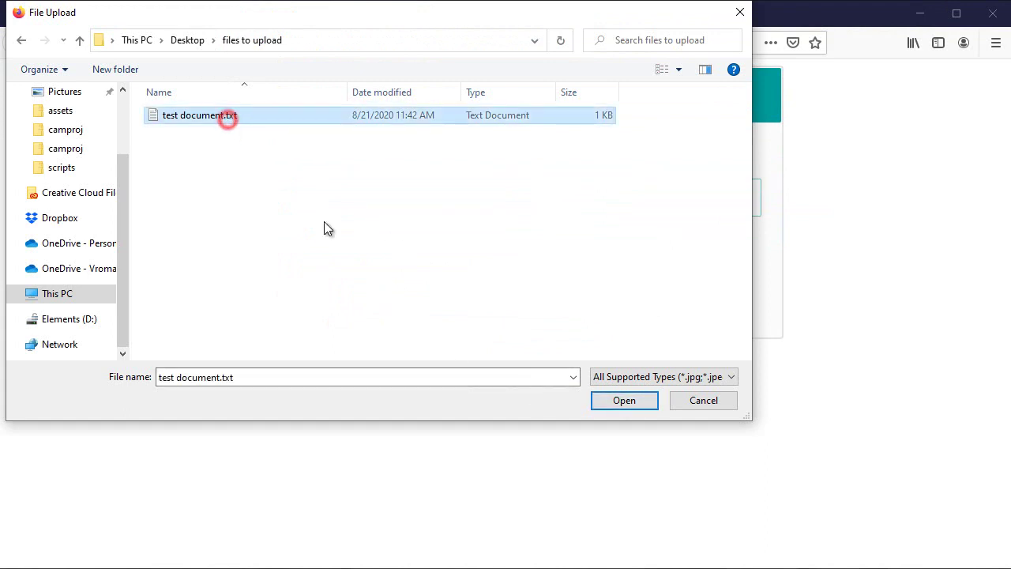
left_click(615, 406)
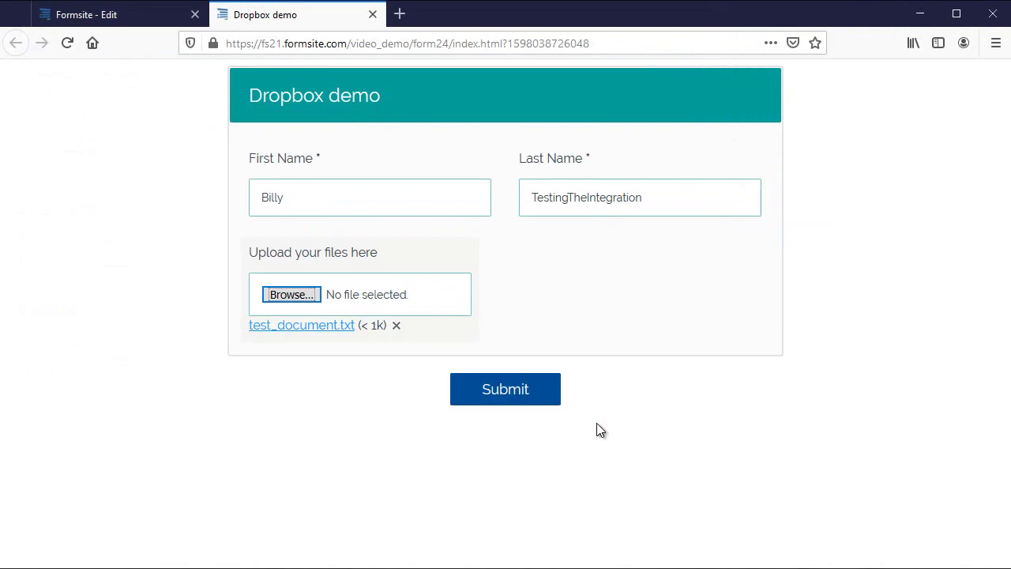
left_click(524, 390)
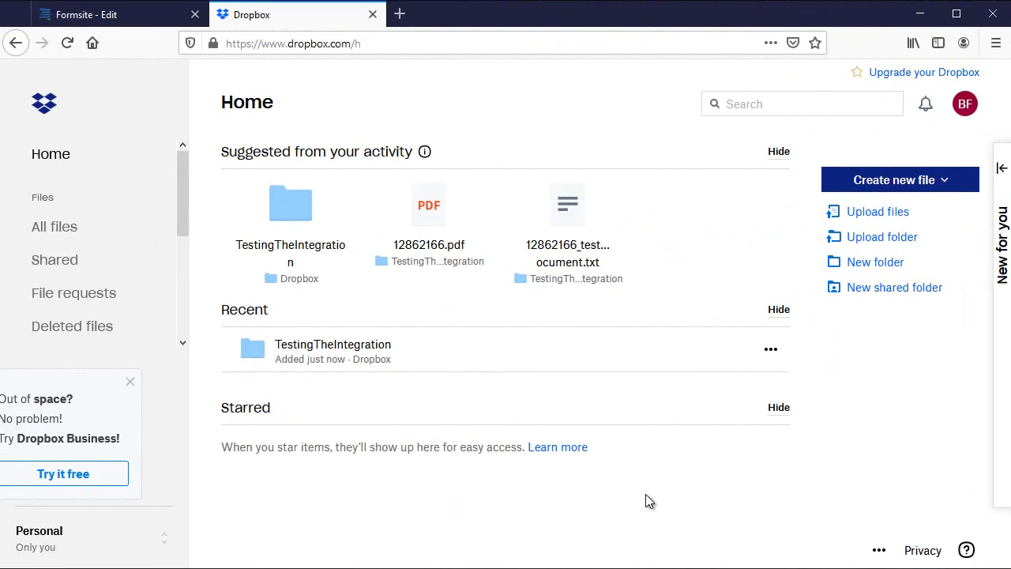
Open the TestingTheIntegration folder from Dropbox's Recent list.
left_click(356, 352)
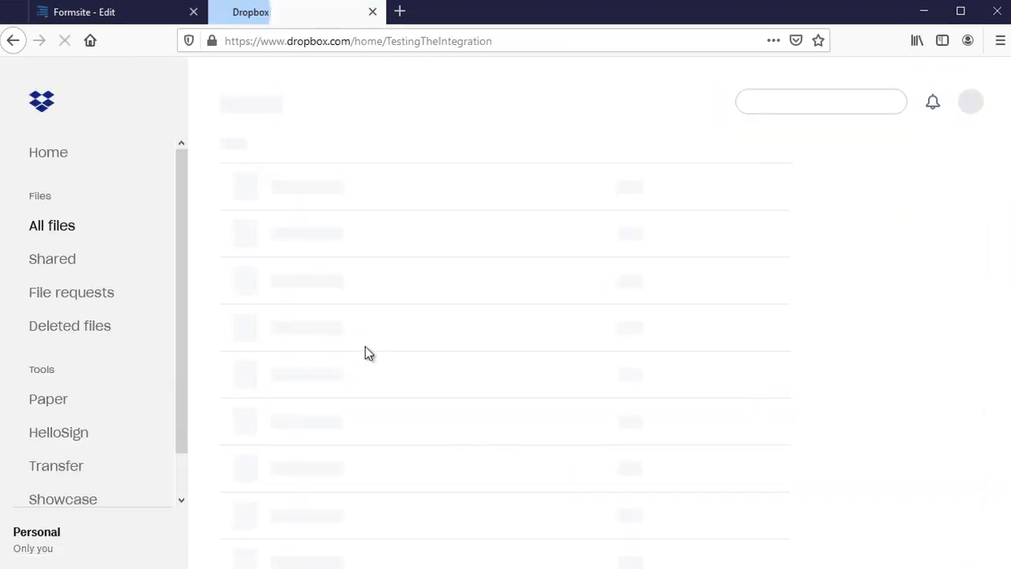